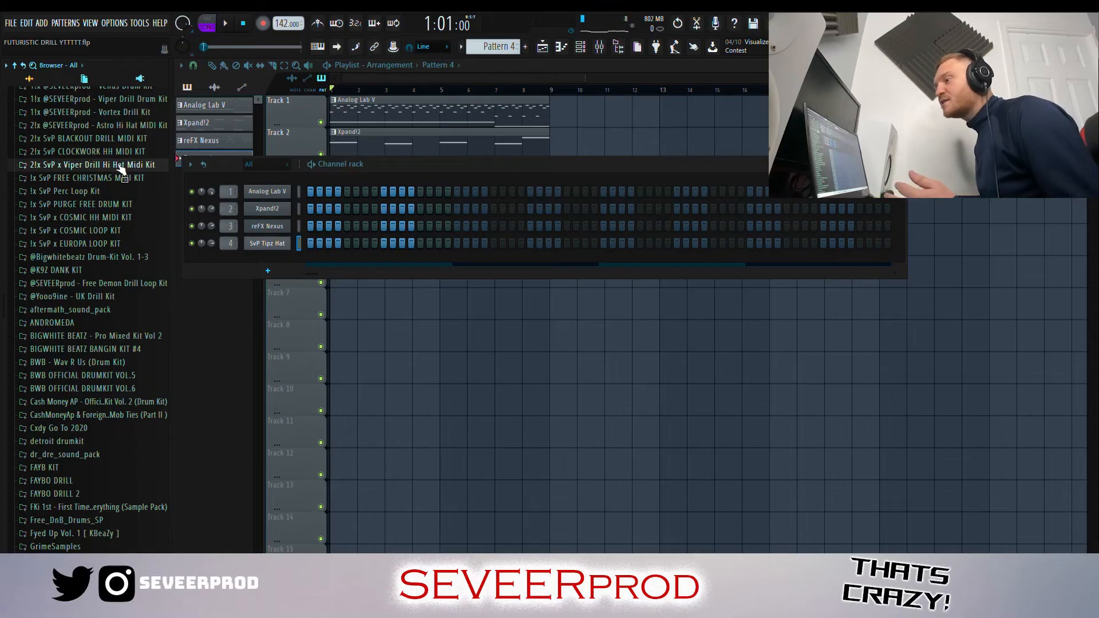
Step: Load the SvP HAT 45 MIDI pattern from the SvP x Viper Drill Hi Hat Midi Kit onto the SvP Tipz Hat channel
click(121, 165)
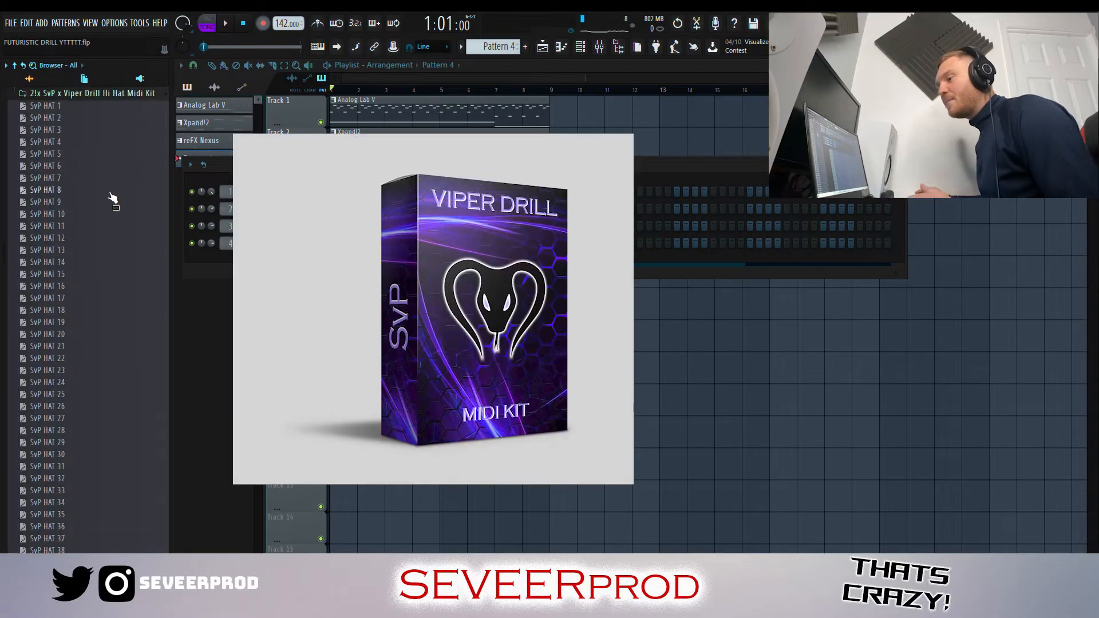
scroll(68, 407, down, 5)
drag(275, 265, 282, 244)
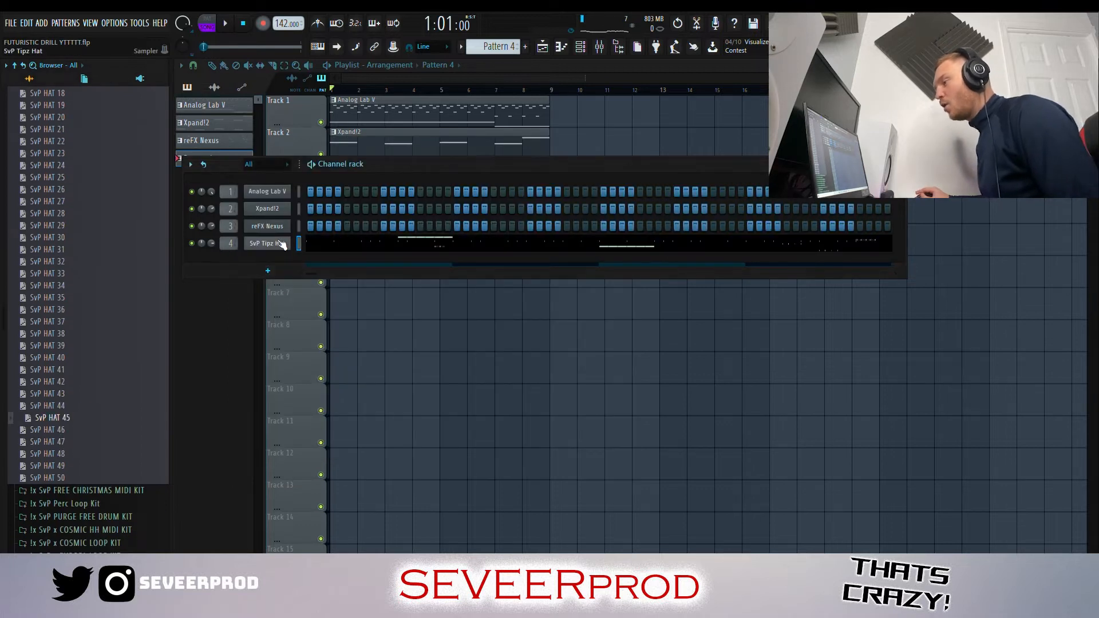
Step: Open the SvP Tipz Hat notes in the piano roll, play the pattern, and collapse the hi-hat MIDI kit folder
click(311, 245)
key(space)
scroll(125, 194, up, 4)
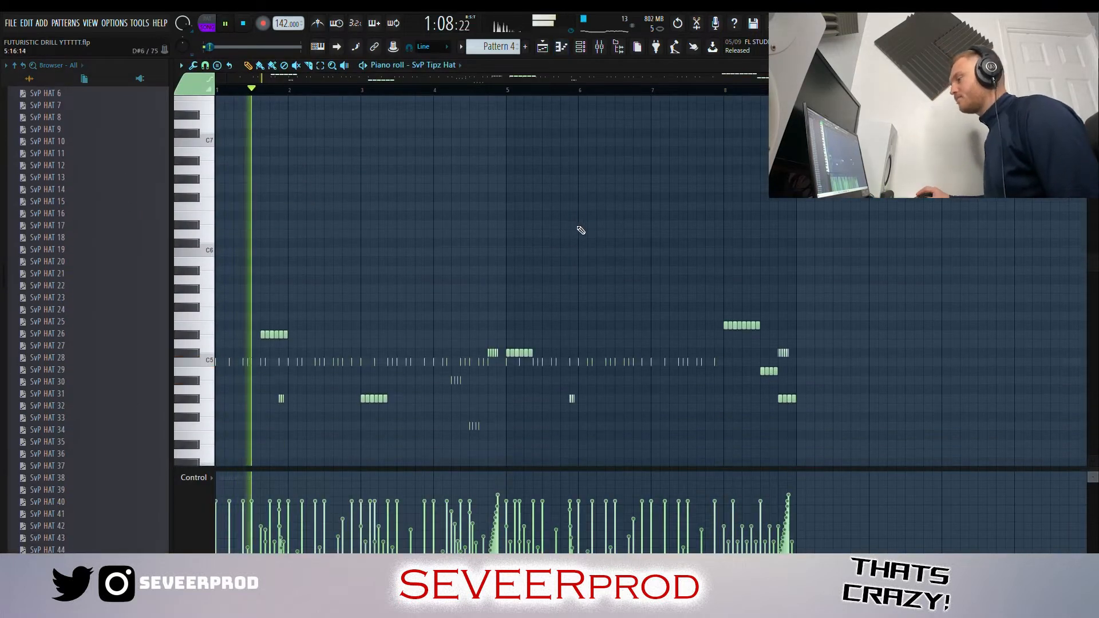
click(108, 165)
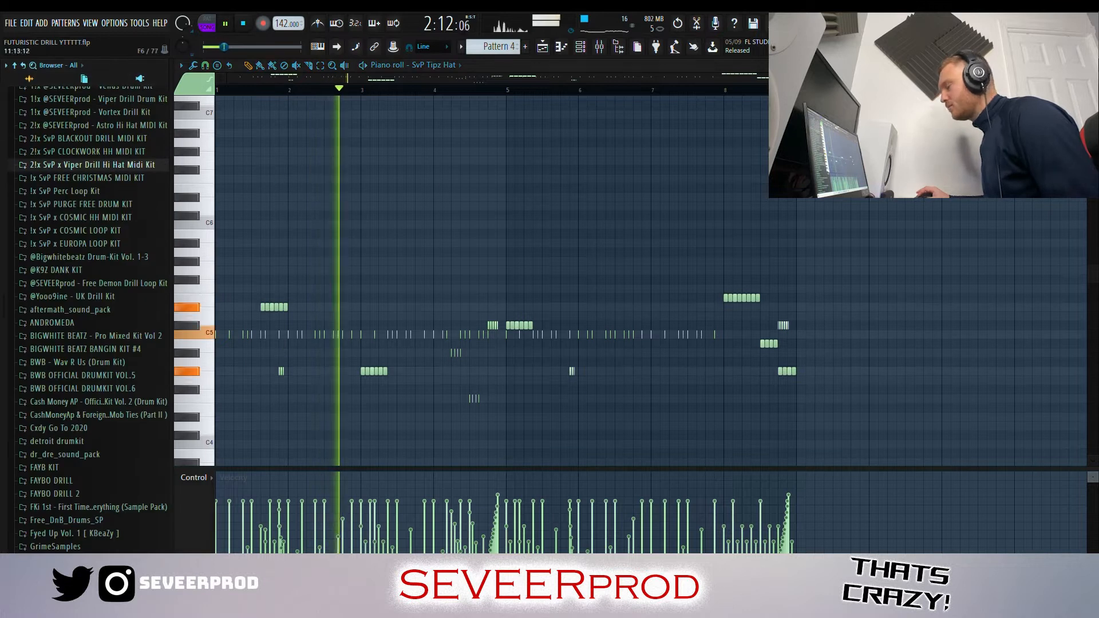
drag(1093, 99, 1093, 105)
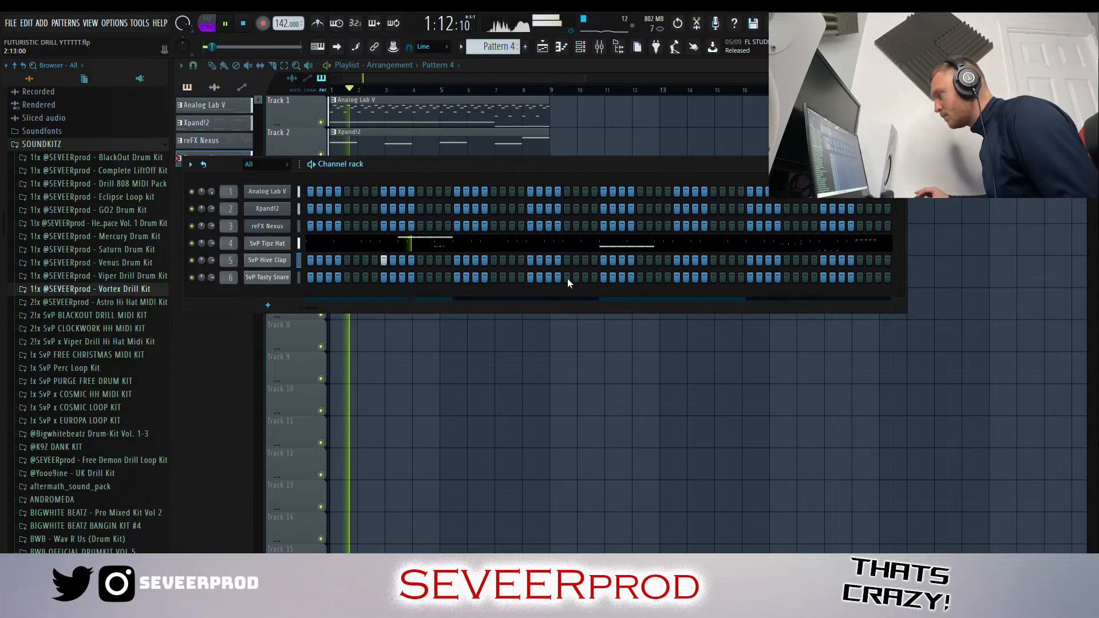
Step: Add an SvP Tasty Snare hit at step 29 and an SvP Hive Clap hit at step 41, and copy both claps into bars 5 and 7
click(567, 278)
click(677, 260)
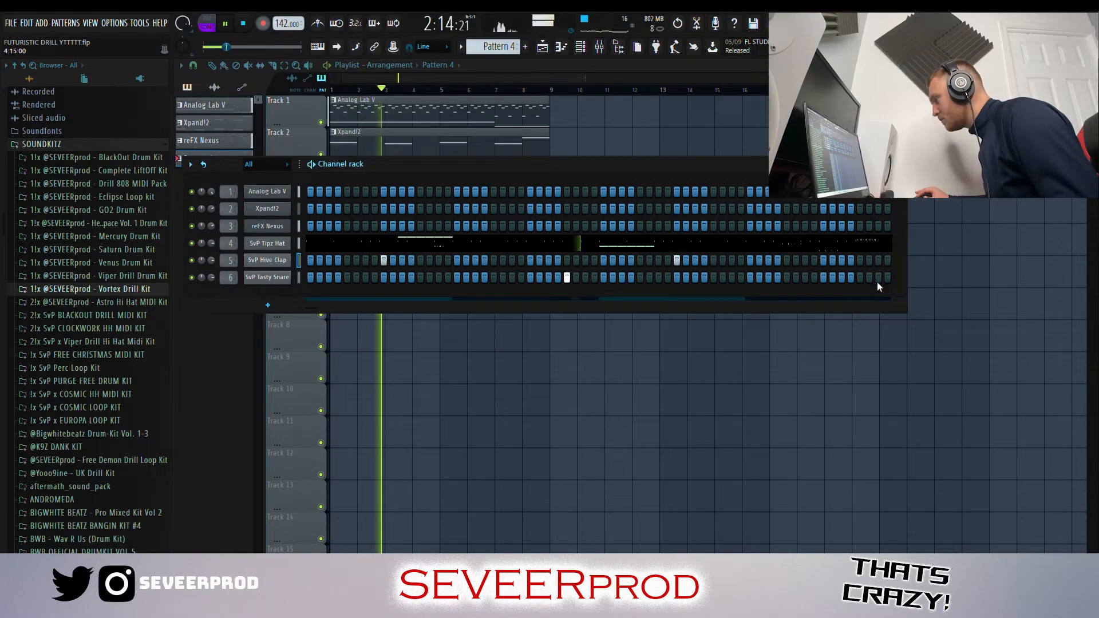
key(F7)
drag(499, 347, 180, 323)
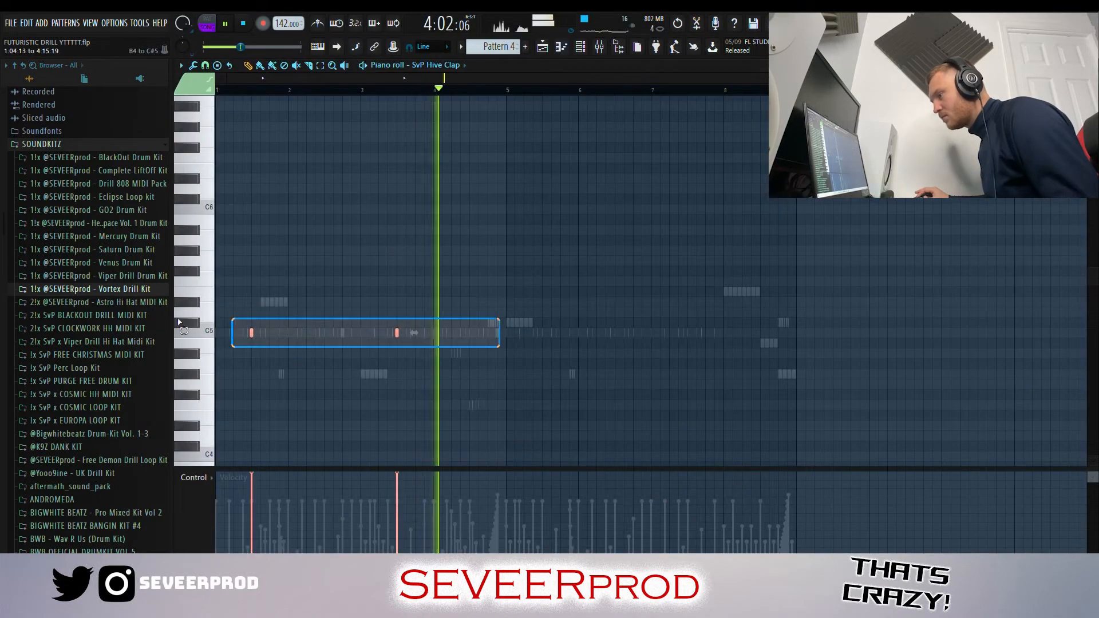
drag(251, 333, 544, 329)
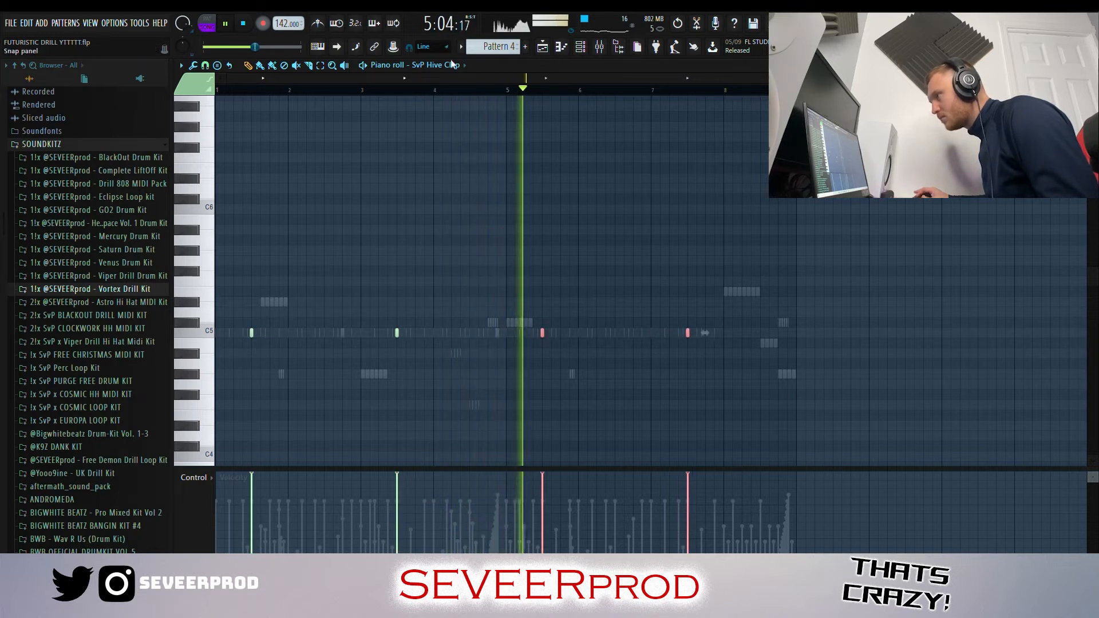
Step: Copy the SvP Tasty Snare hits from bars 2 and 4 into bars 6 and 8, and fine-tune the last hit's timing
key(Up)
drag(592, 351, 634, 335)
click(673, 335)
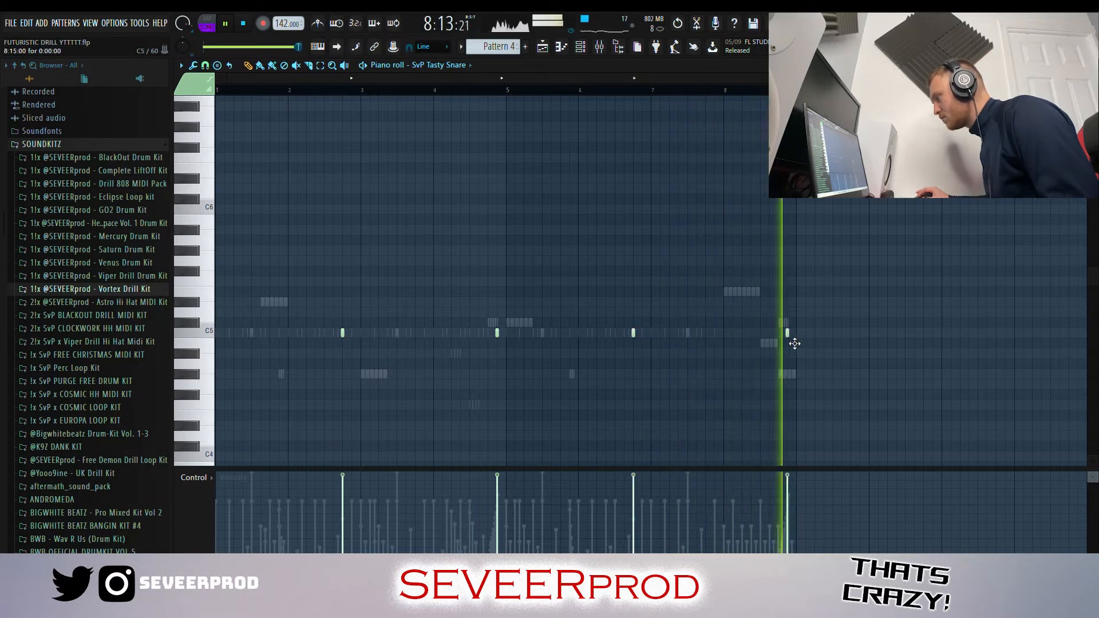
drag(792, 343, 789, 343)
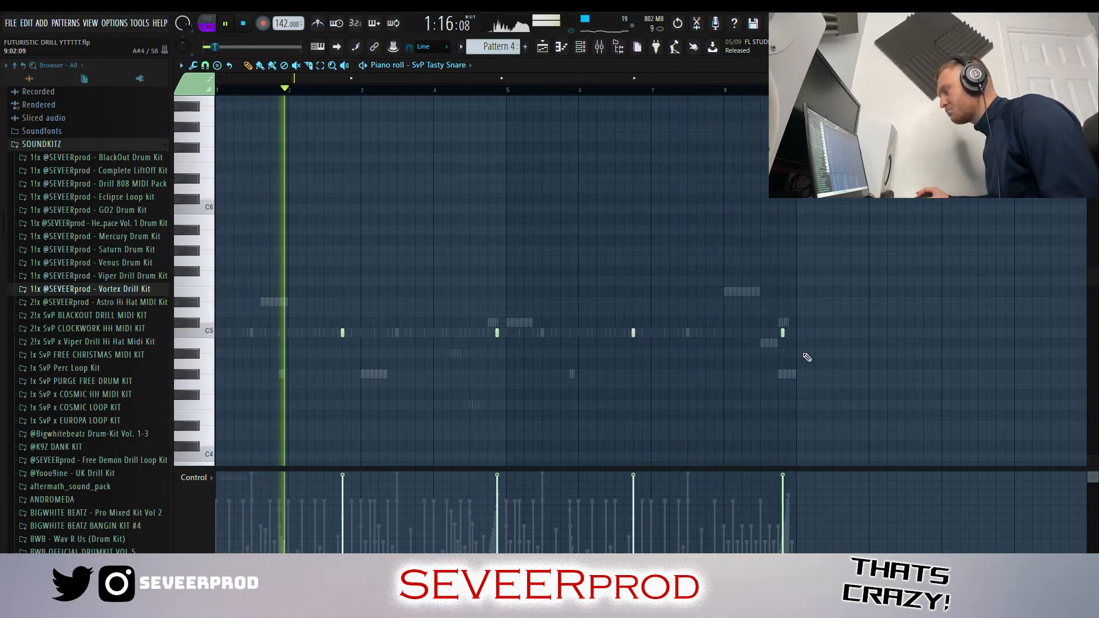
drag(784, 333, 790, 333)
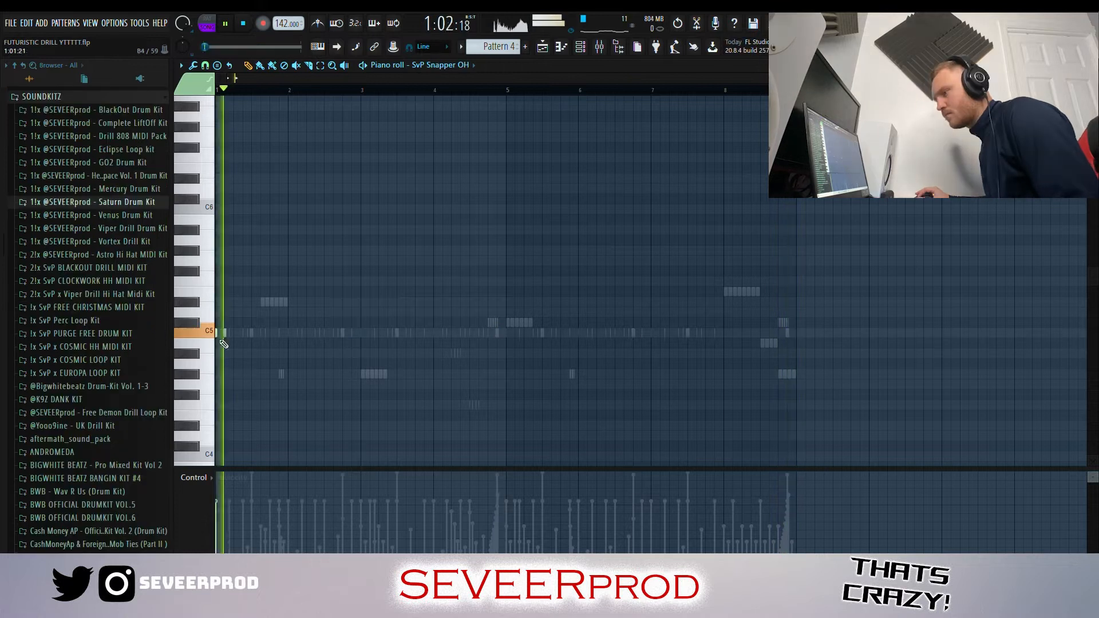
Step: Repeat the SvP Snapper OH hits in bar 5, and in bar 8 build one lengthened G#4 note doubled at G#5
click(533, 332)
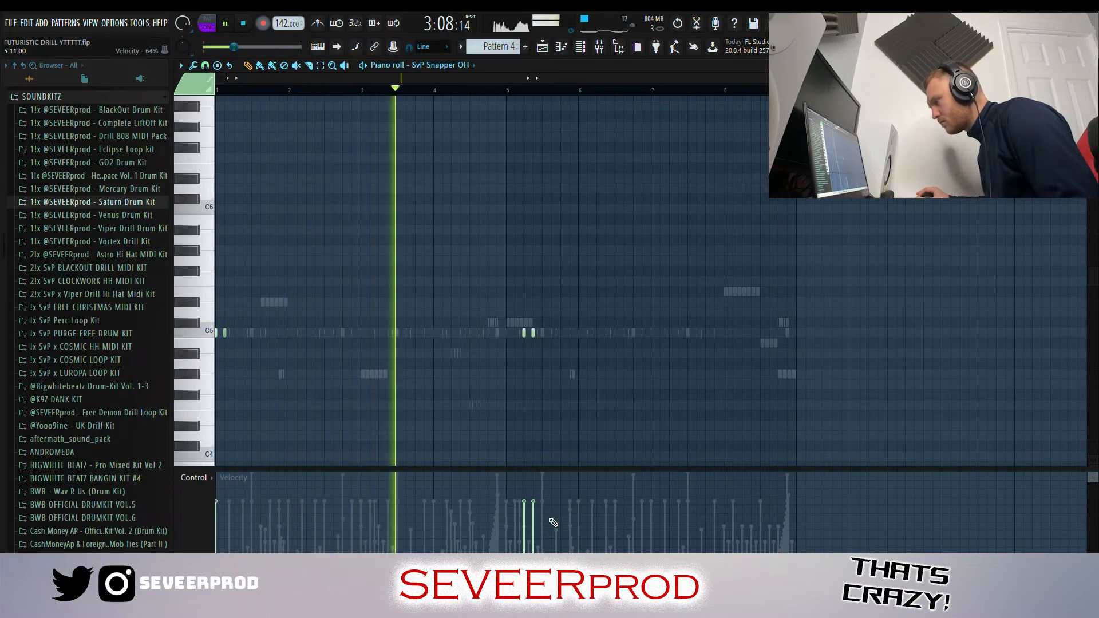
drag(559, 348, 770, 386)
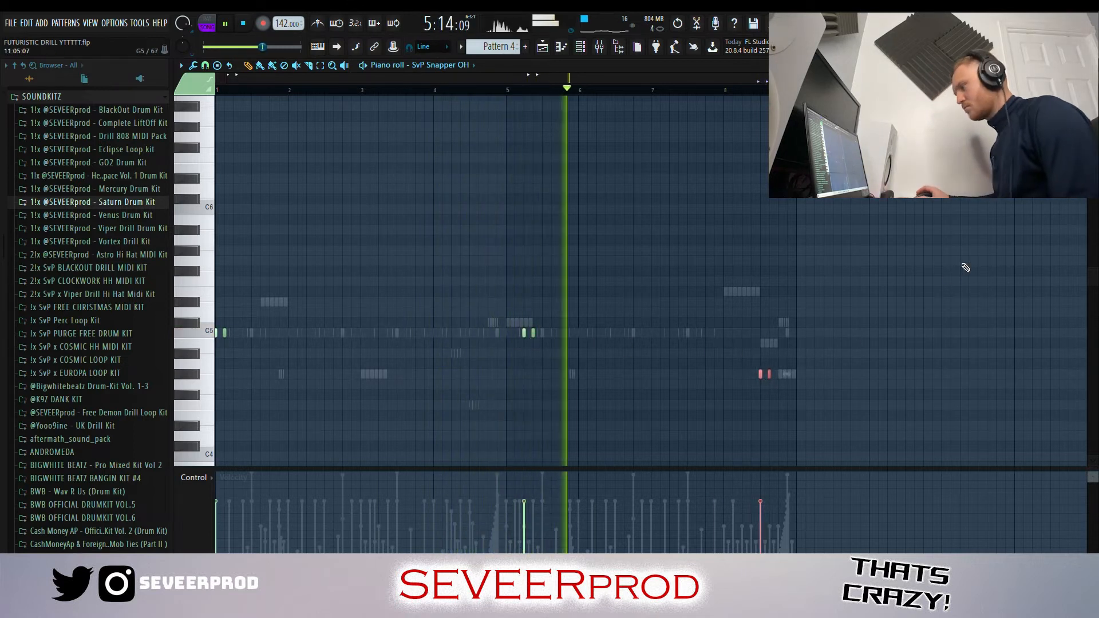
ctrl+scroll(755, 359, up, 2)
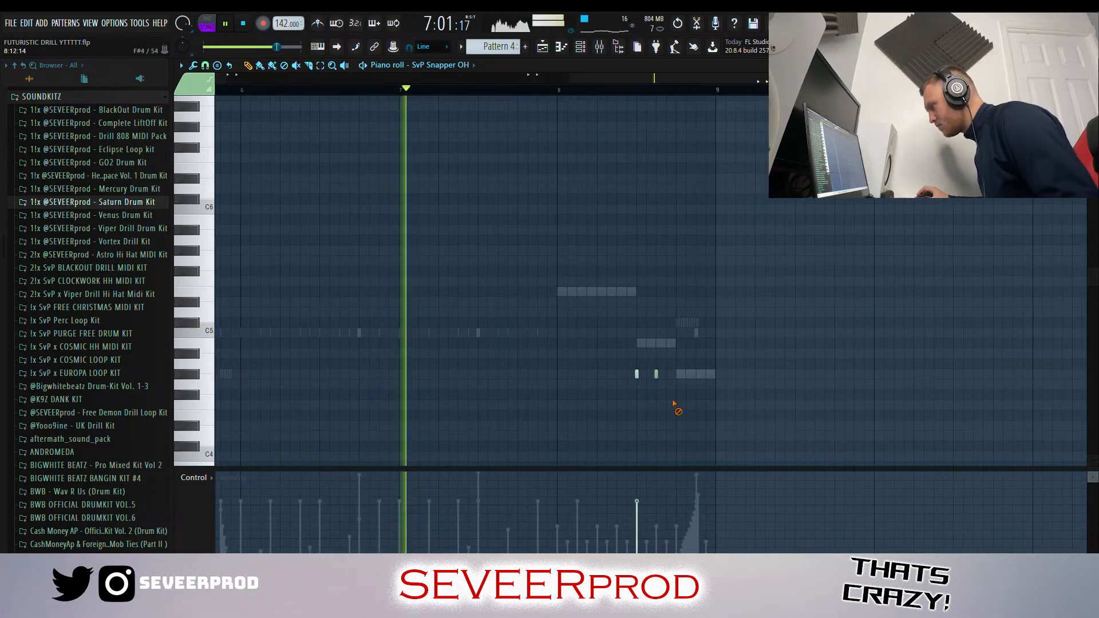
right_click(656, 374)
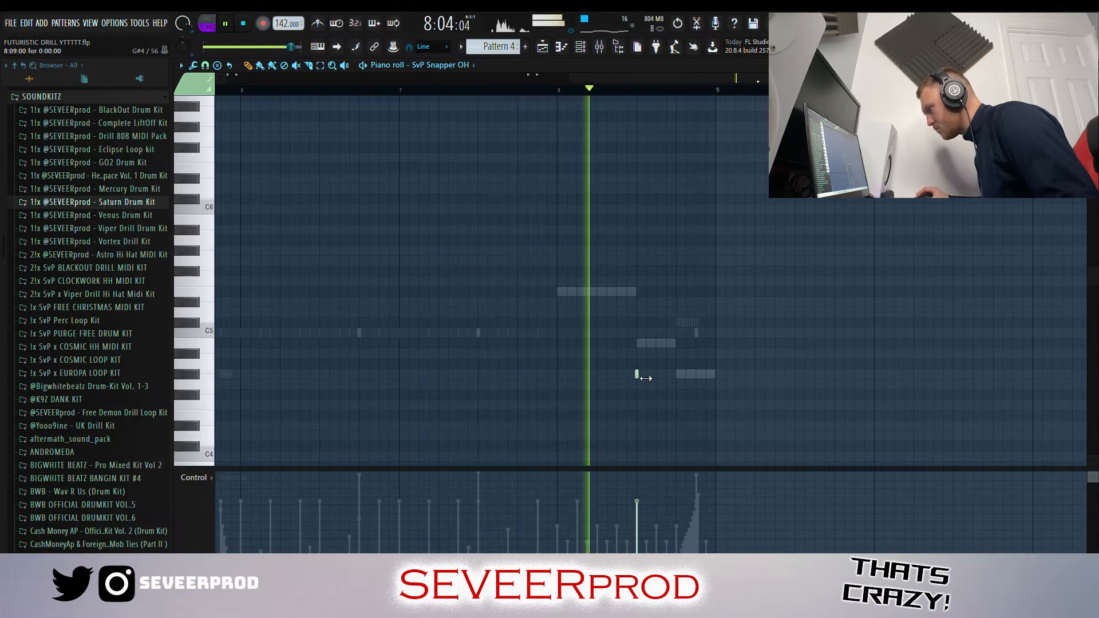
drag(648, 378, 676, 376)
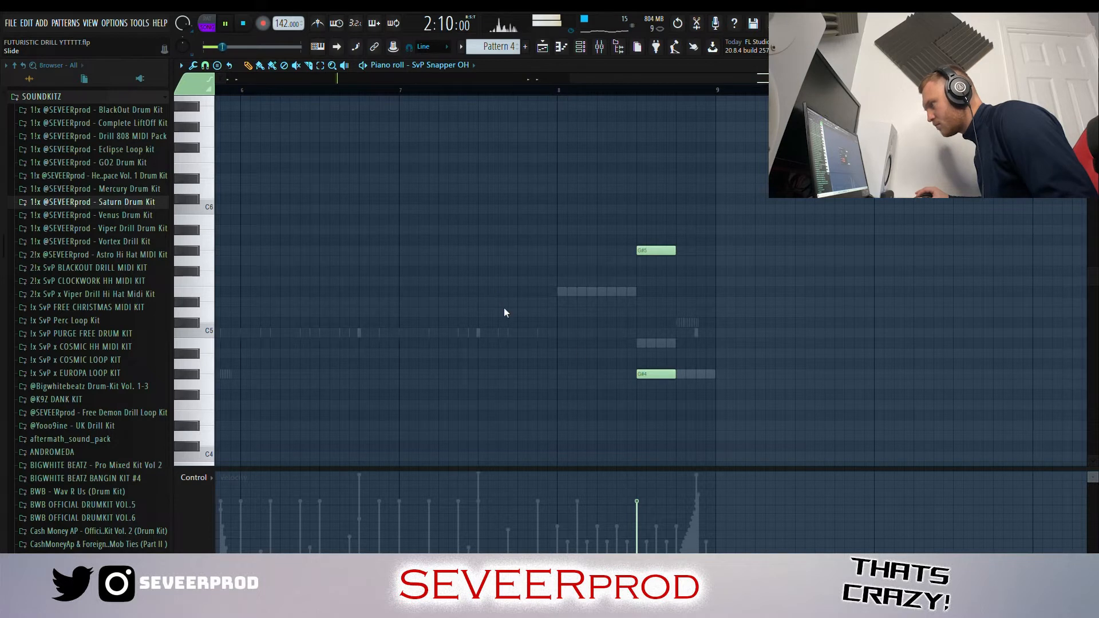
ctrl+scroll(858, 318, down, 2)
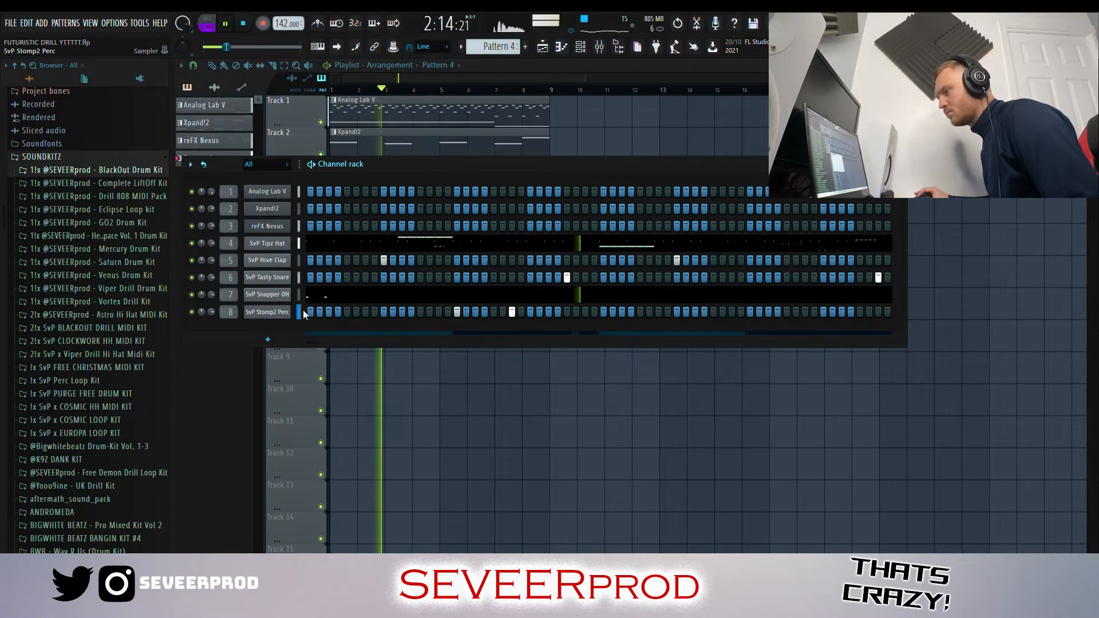
Step: Lower the velocity of the second SvP Stomp2 Perc hit and copy the hits into the second half of the pattern
key(F7)
click(316, 525)
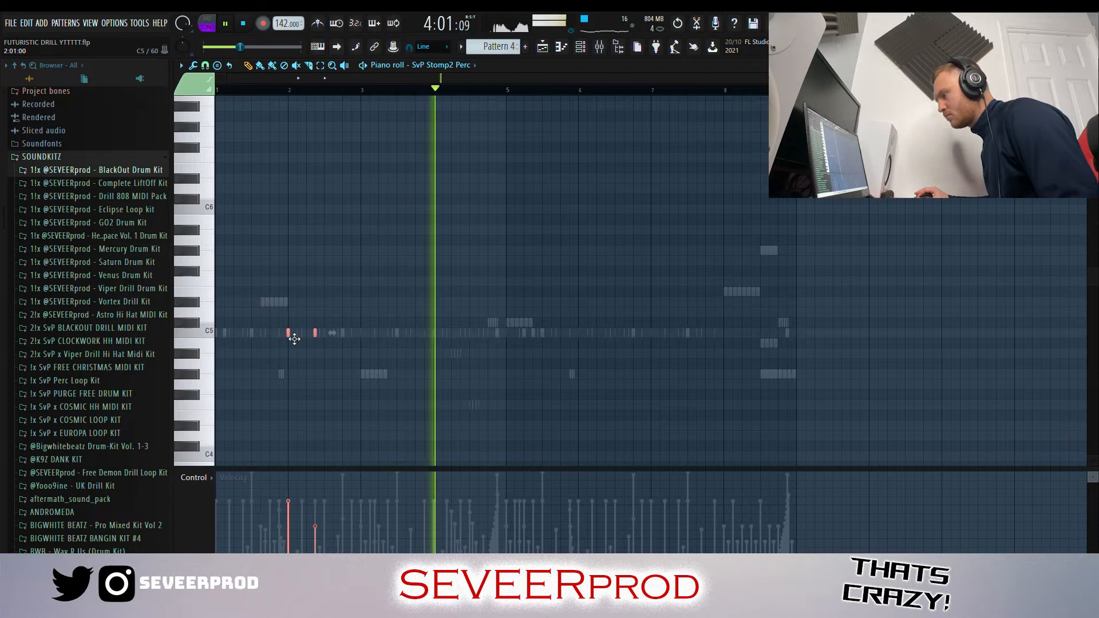
drag(294, 339, 632, 335)
click(705, 333)
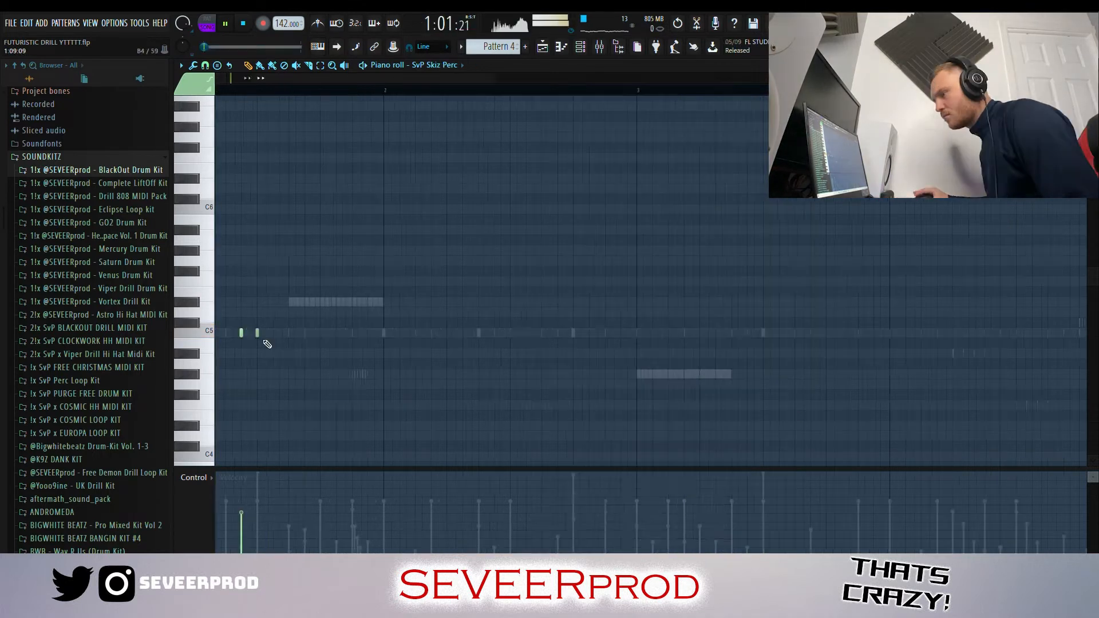
Step: Copy the SvP Skiz Perc hits from the first bar into the second half of the pattern
scroll(267, 344, down, 4)
mouse_move(301, 345)
mouse_down()
mouse_move(220, 332)
mouse_move(610, 338)
mouse_up()
ctrl+click(898, 250)
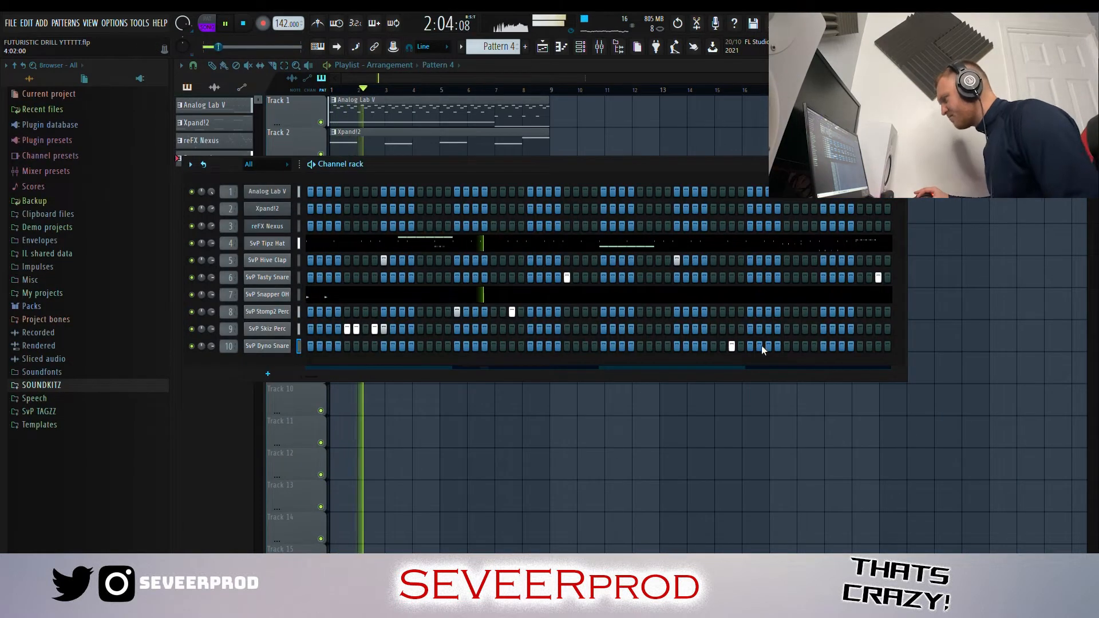
Step: Copy the two SvP Dyno Snare hits four bars later, into bars 7 and 8, and clear the selection
key(F7)
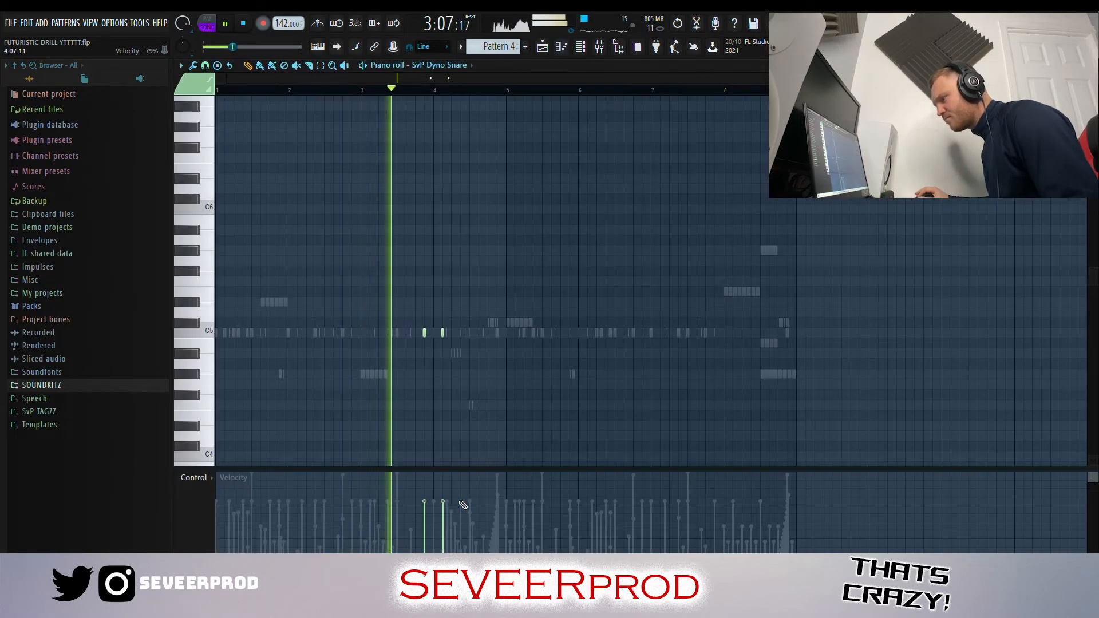
key(ctrl+a)
drag(431, 336, 719, 338)
key(ctrl+d)
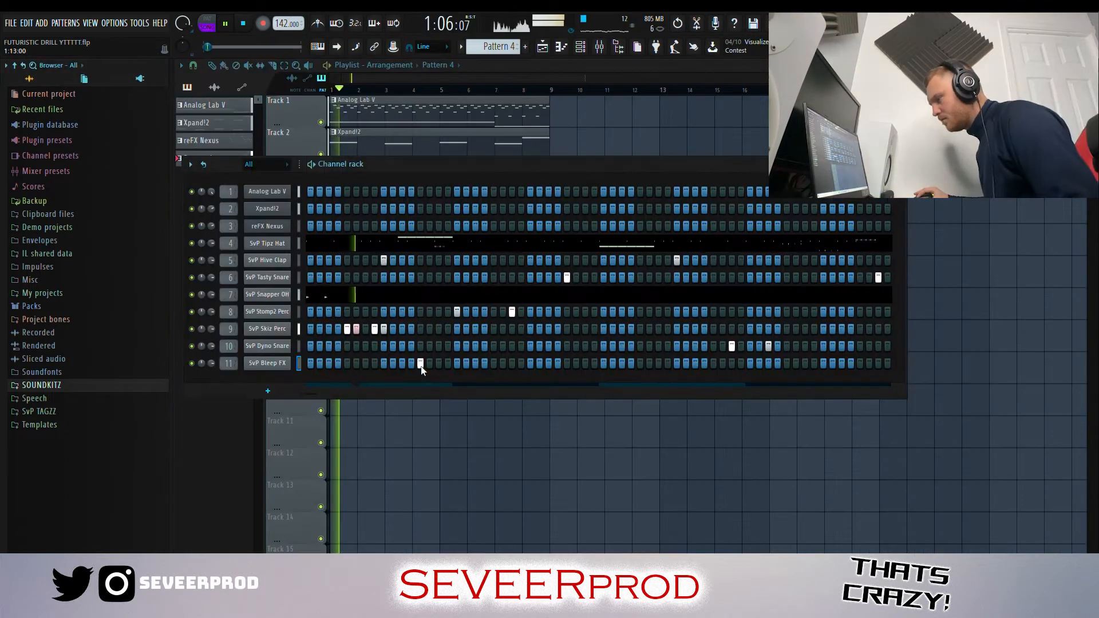
Step: Add a second SvP Bleep FX hit on C5 late in bar 5 and slightly lower the velocity of the hits
click(278, 363)
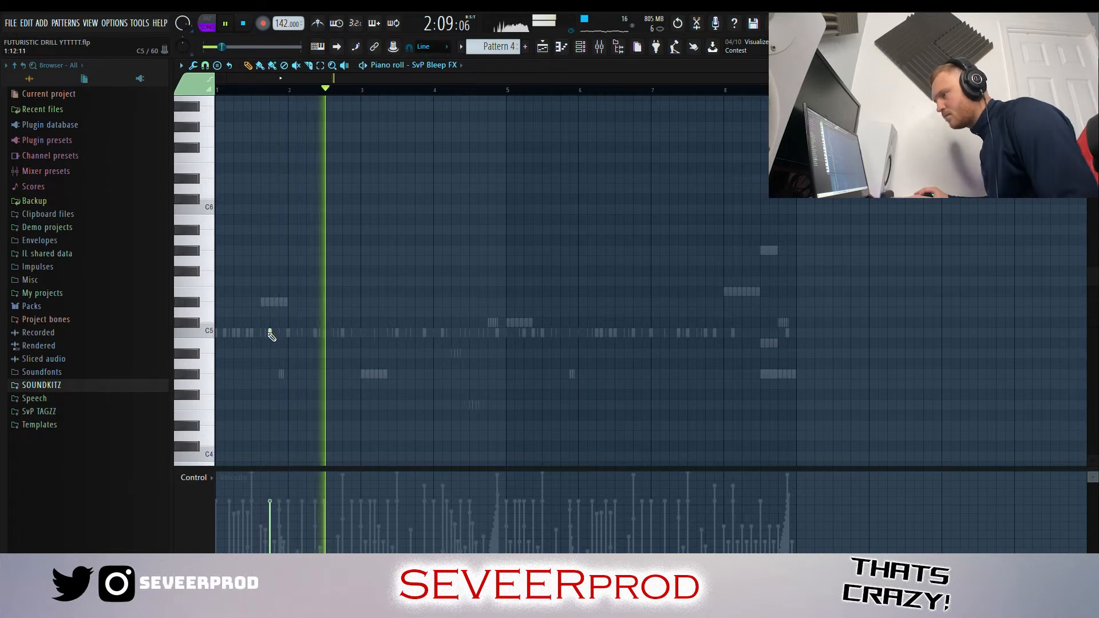
click(569, 333)
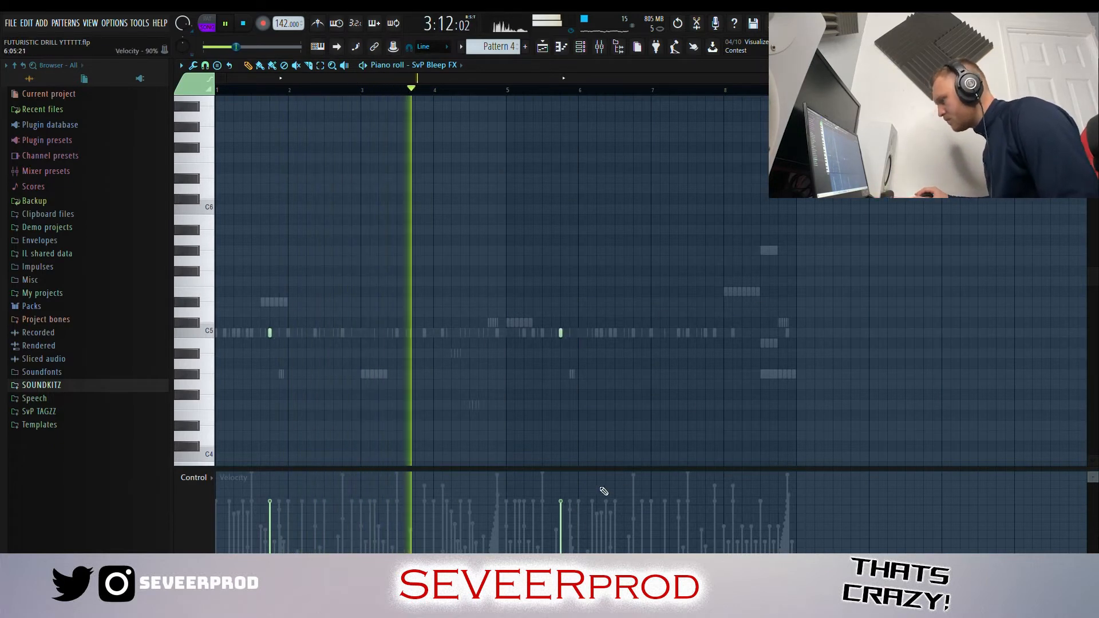
click(577, 511)
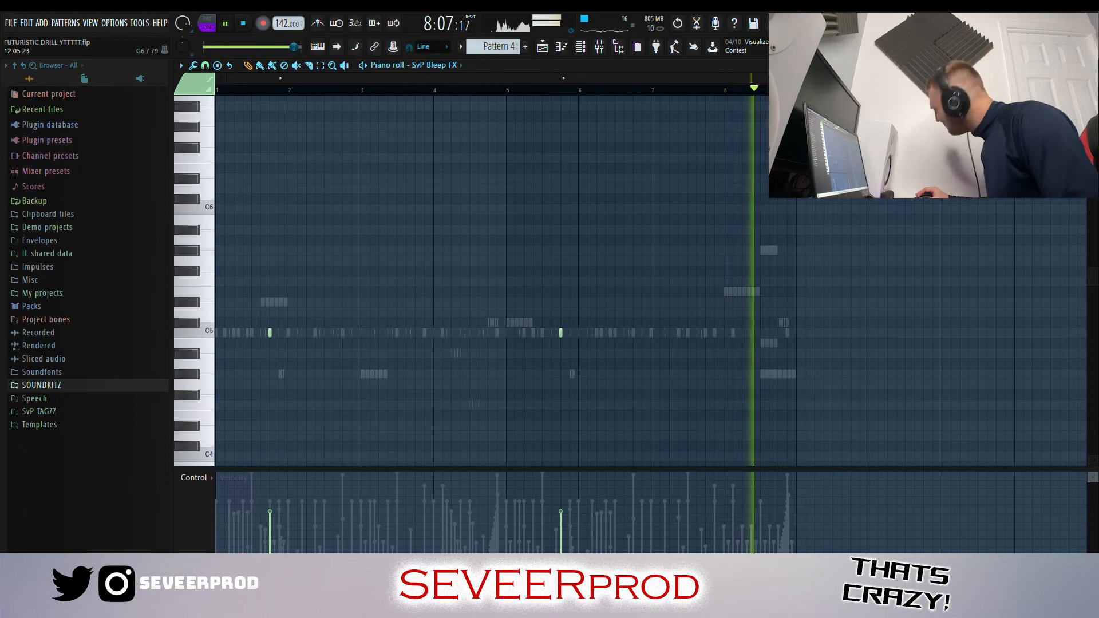
scroll(804, 299, down, 6)
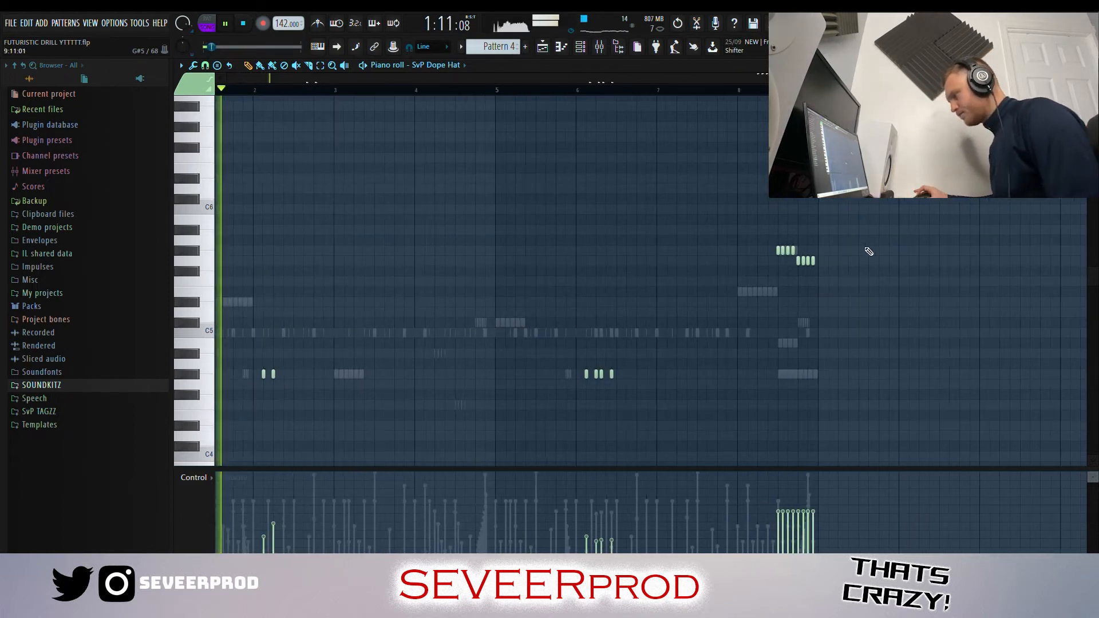
scroll(888, 244, up, 1)
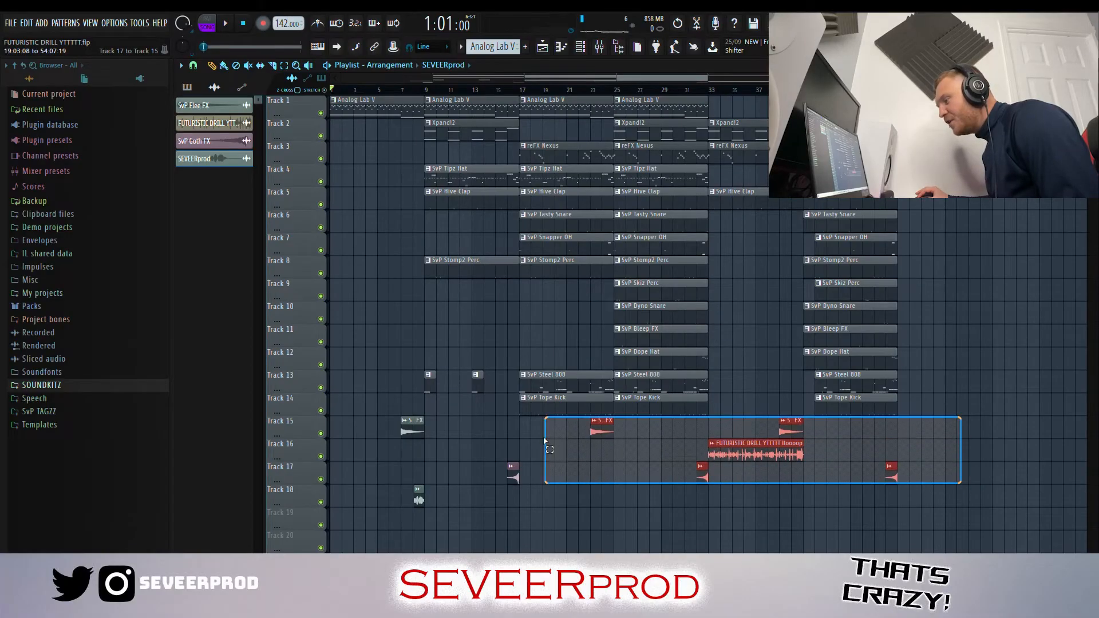
Step: Select the FX and loop audio clips across Tracks 15 to 17 in the playlist
drag(544, 440, 380, 447)
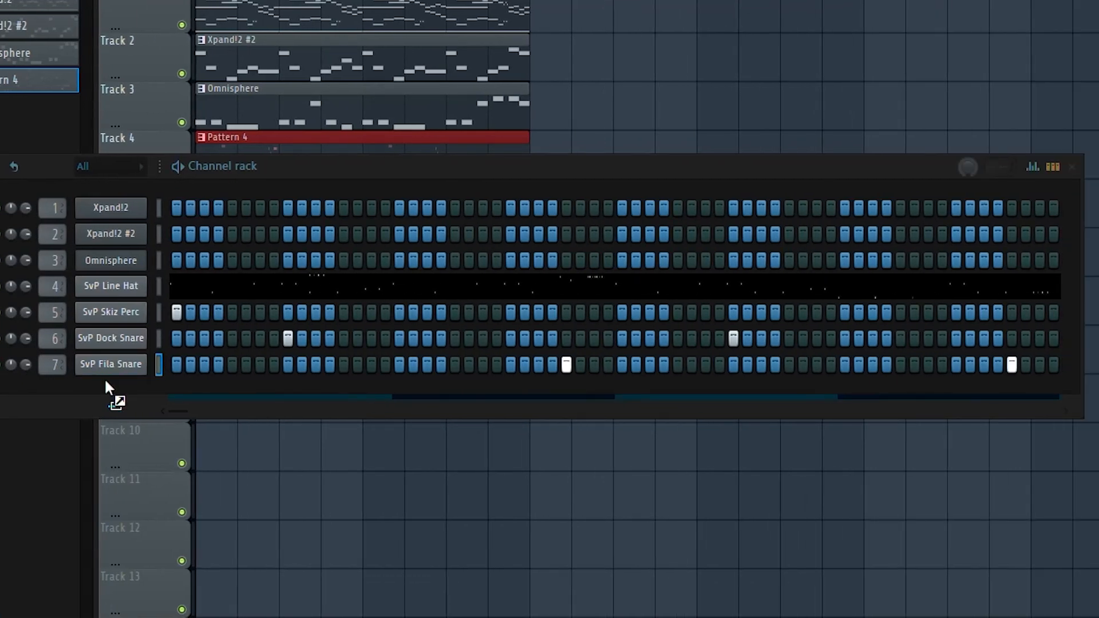
Step: Add a perc sample as a new channel below SvP Fila Snare and vary the velocities of its hits
drag(109, 388, 110, 390)
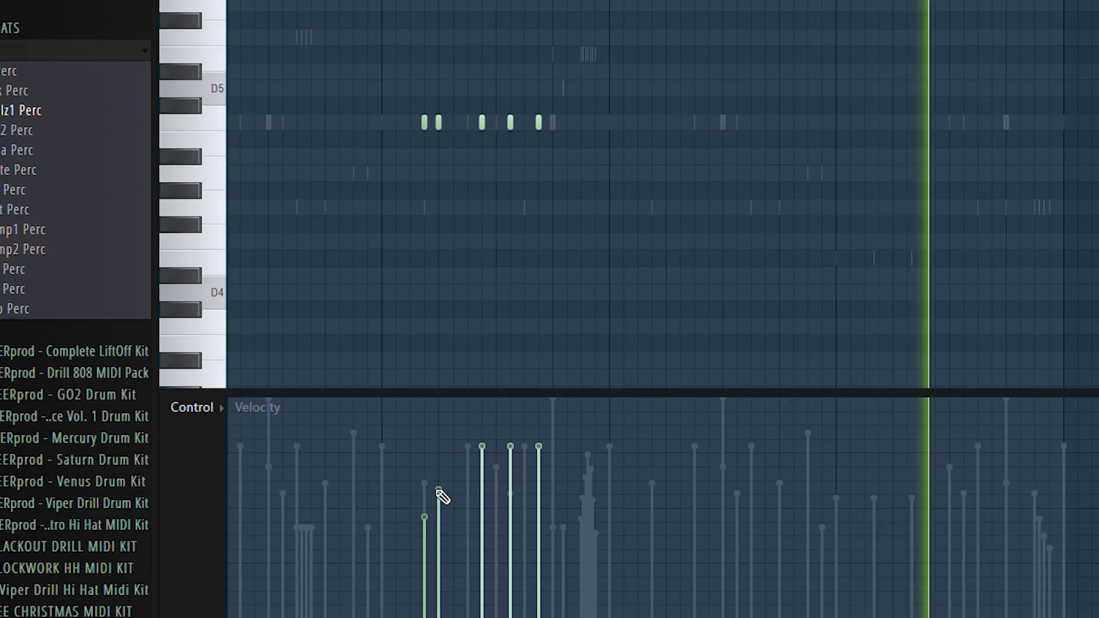
mouse_move(441, 498)
mouse_down()
mouse_move(492, 515)
mouse_move(550, 493)
mouse_up()
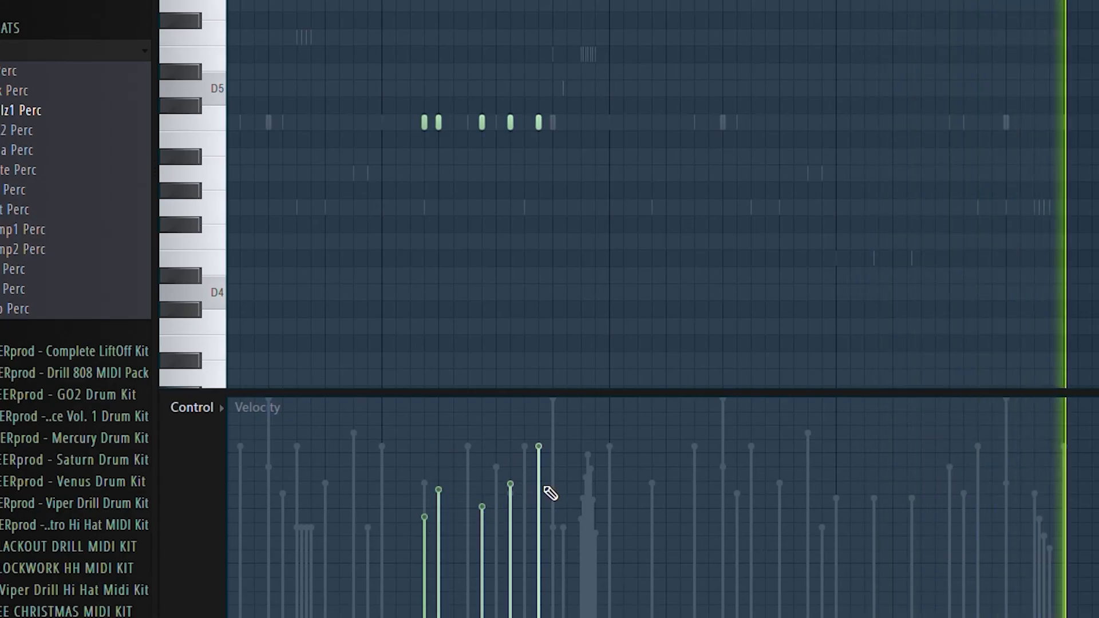